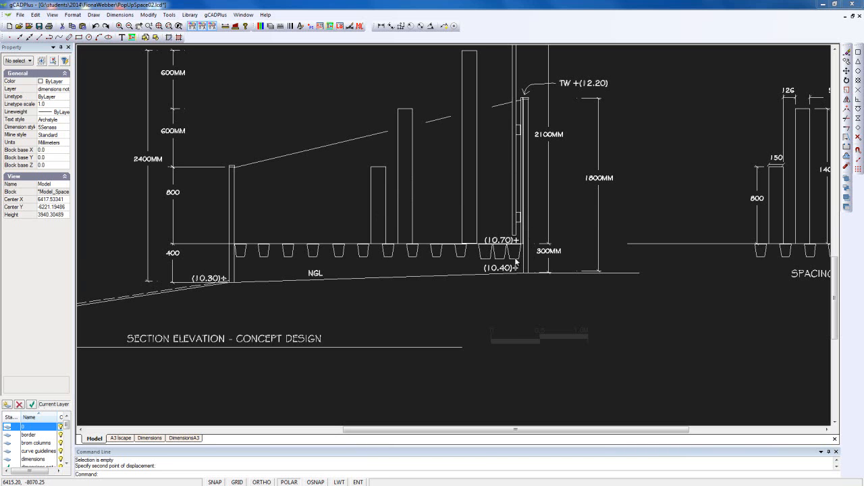
Move the text of the 800 dimension beside the low wall in section B-B down to about mid-height of its dimension line
scroll(516, 264, up, 3)
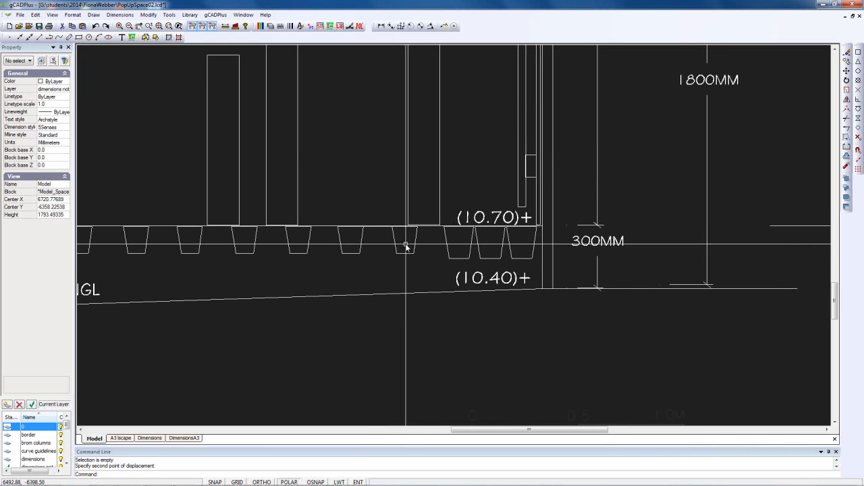
scroll(406, 247, down, 3)
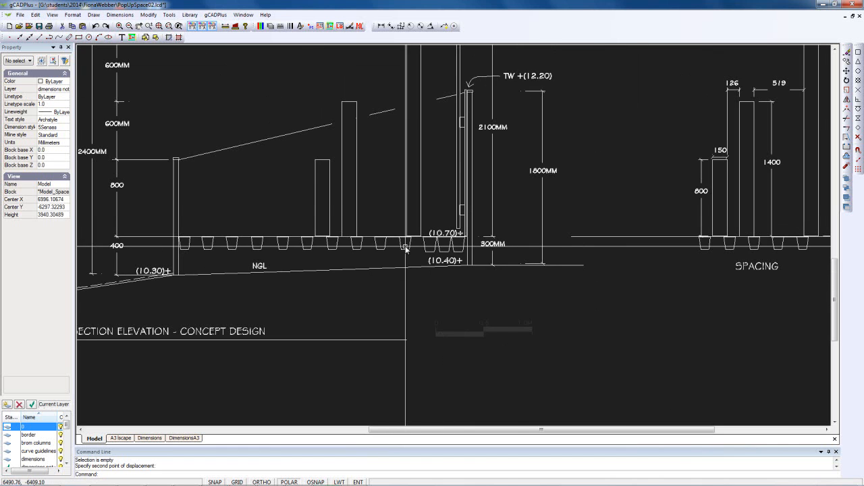
middle_drag(396, 205, 618, 232)
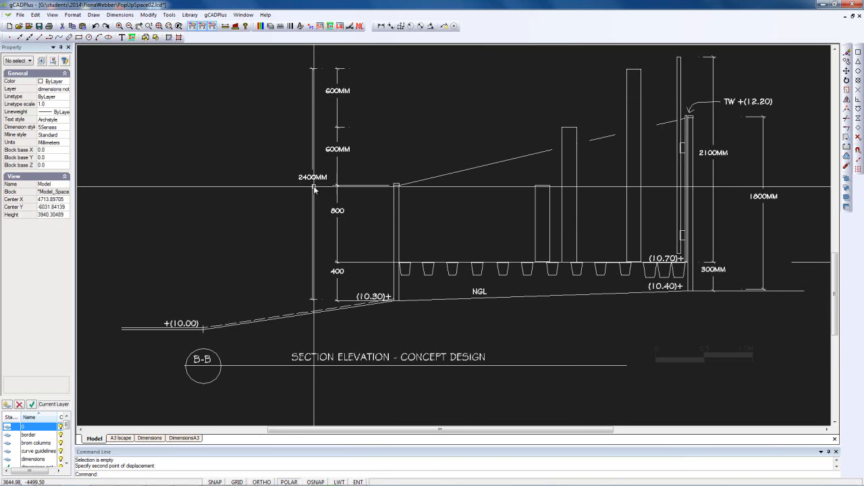
scroll(311, 176, up, 2)
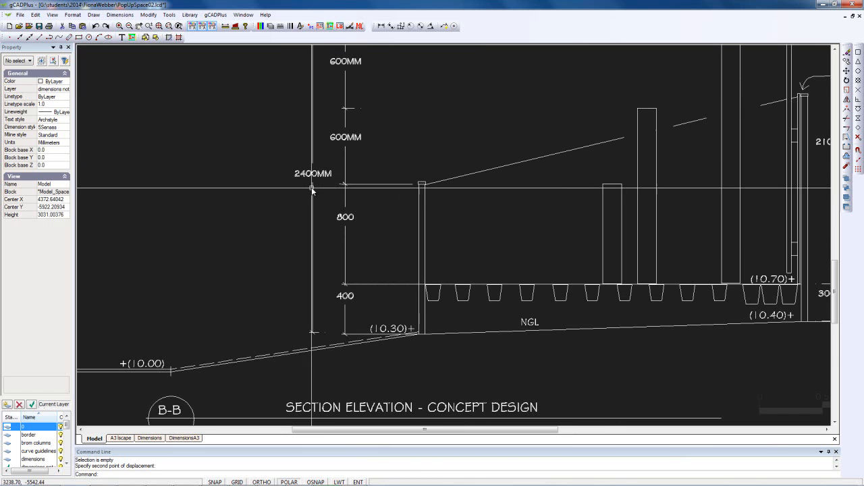
click(345, 217)
click(345, 226)
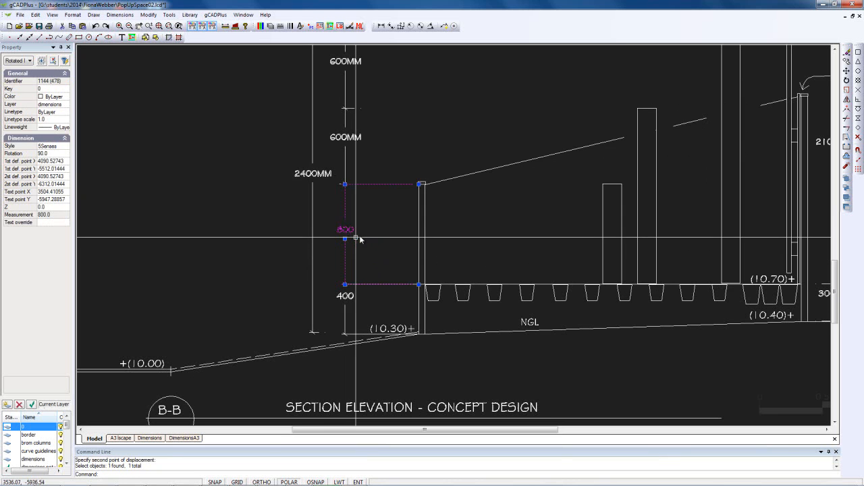
key(Escape)
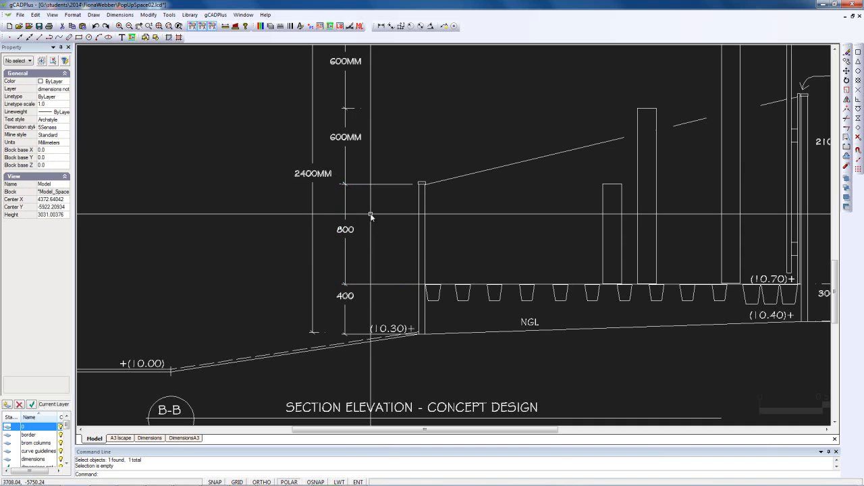
Move the text of the 400 dimension below it down to about the middle of its dimension line
click(419, 245)
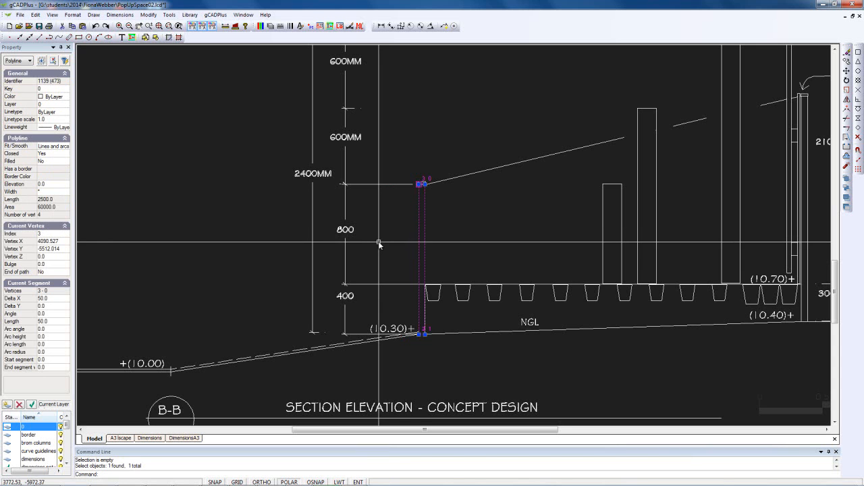
key(Escape)
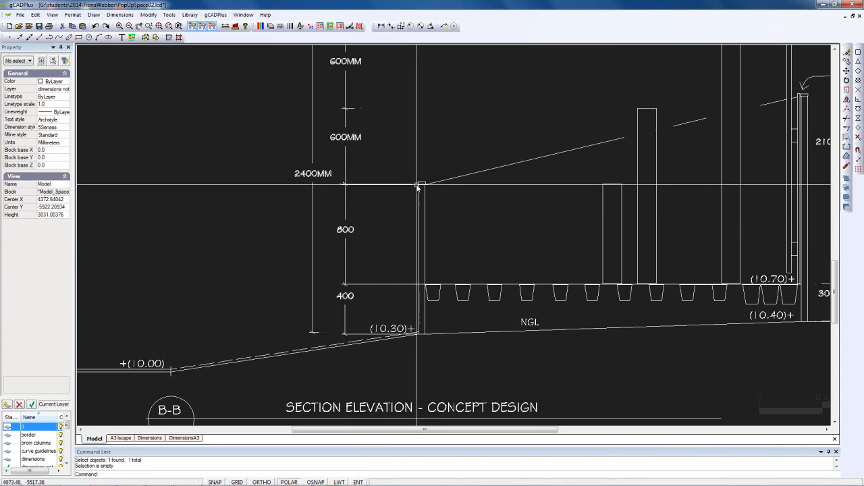
click(345, 304)
click(345, 306)
click(345, 318)
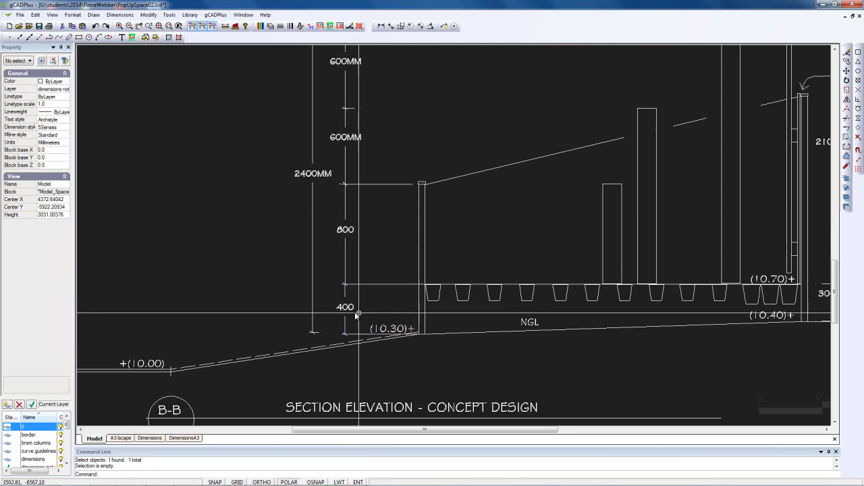
Send the low wall's tall, narrow rectangular outline to the back of the draw order and deselect it
scroll(420, 319, up, 3)
click(423, 319)
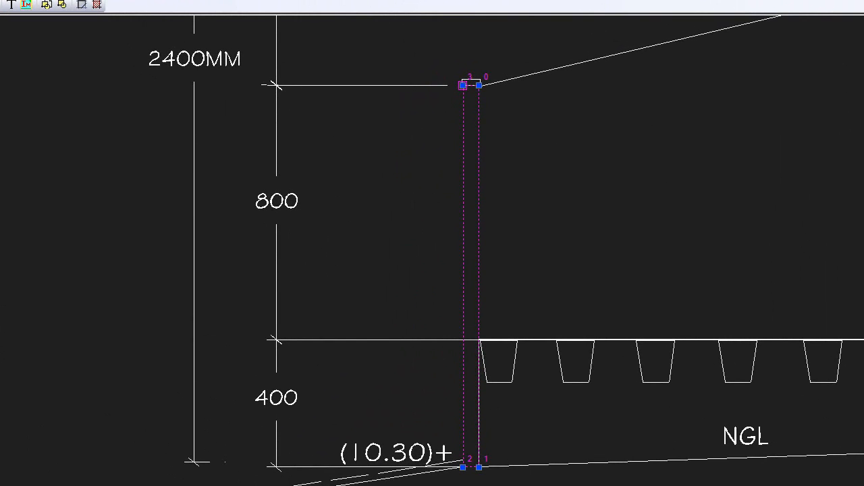
click(84, 1)
mouse_move(159, 66)
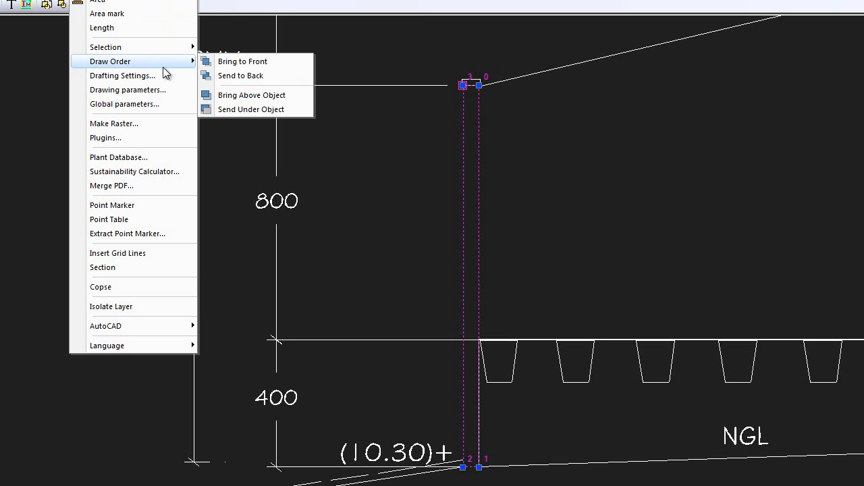
click(235, 75)
drag(539, 255, 510, 286)
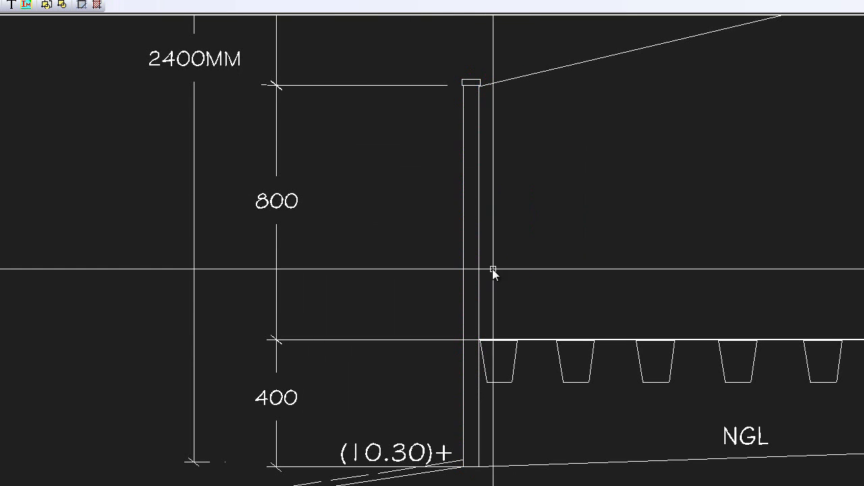
Inspect the short vertical line at the base of the low wall and the properties of the 2400MM dimension
click(479, 428)
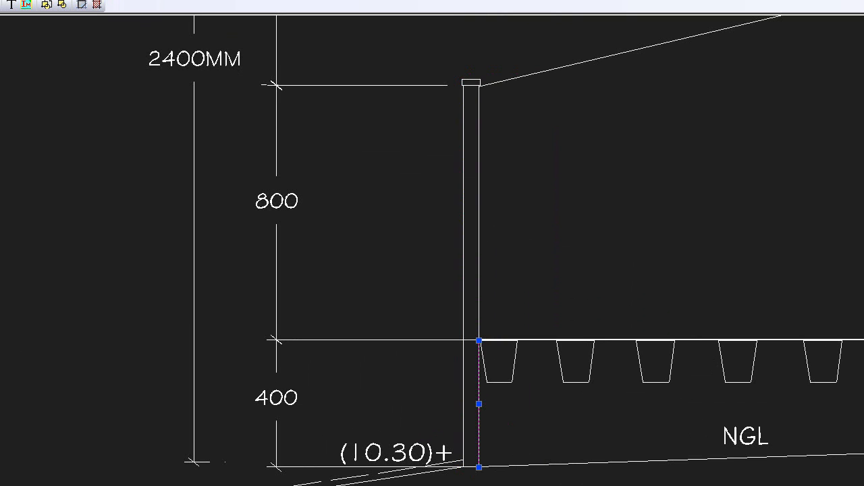
key(Escape)
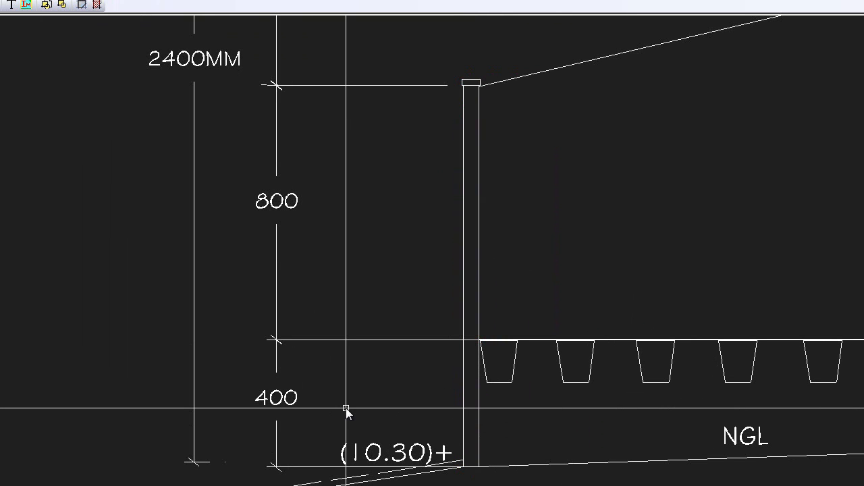
scroll(238, 270, down, 2)
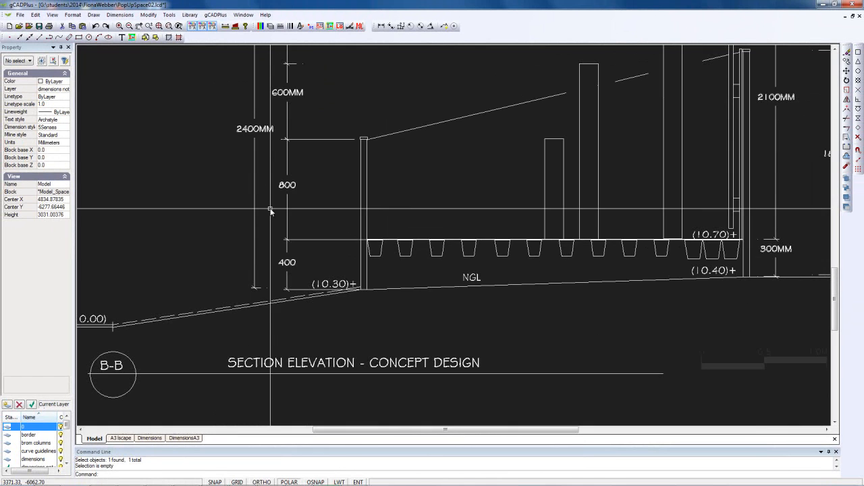
click(255, 130)
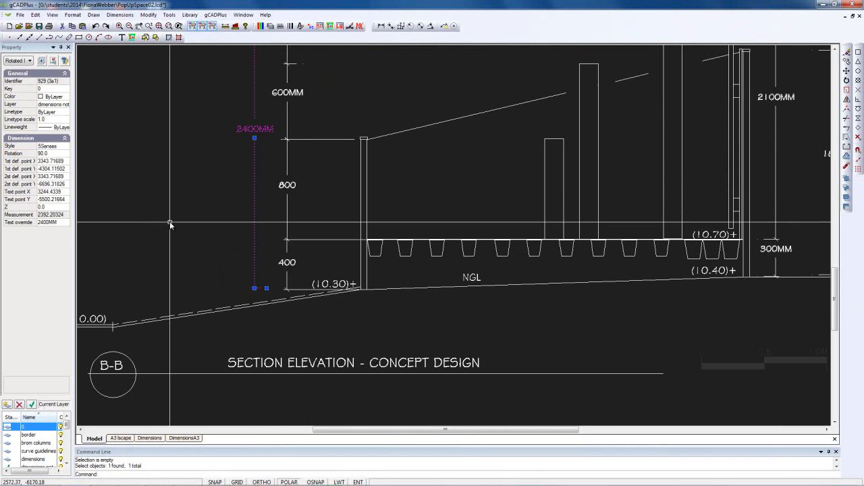
key(Escape)
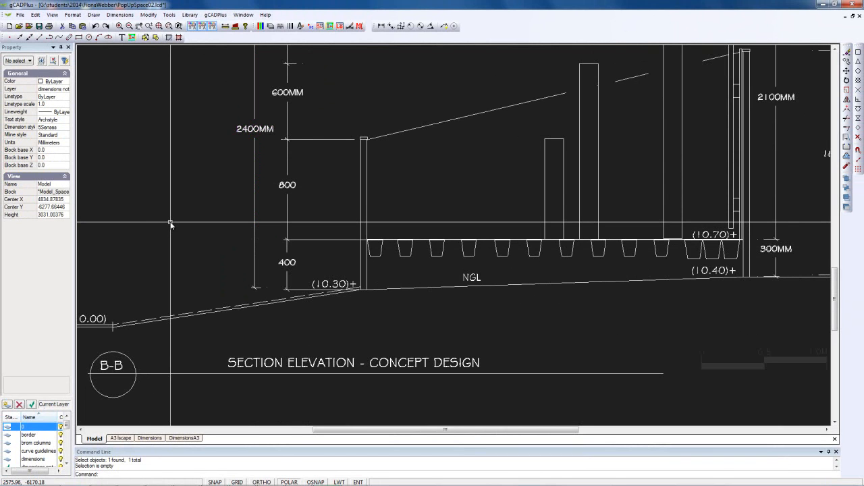
Inspect the properties of the 150 dimension above the shortest column in the SPACING detail
scroll(237, 186, down, 3)
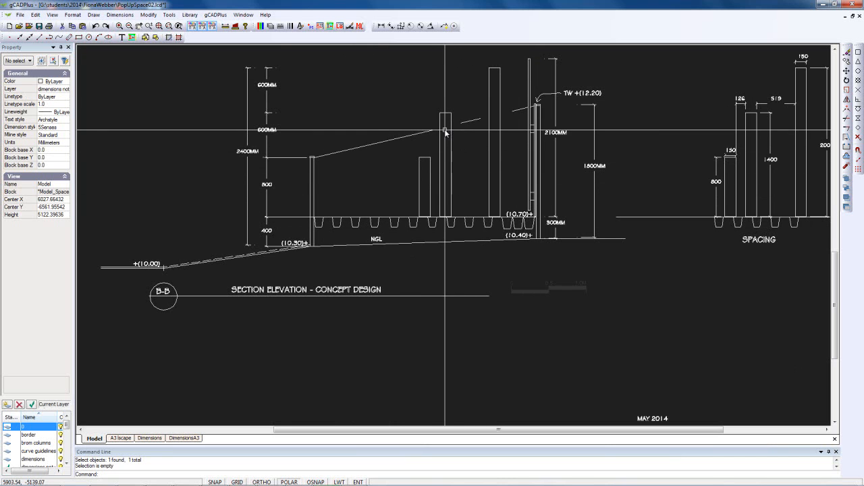
mouse_move(446, 133)
middle_down()
mouse_move(413, 158)
mouse_move(351, 166)
middle_up()
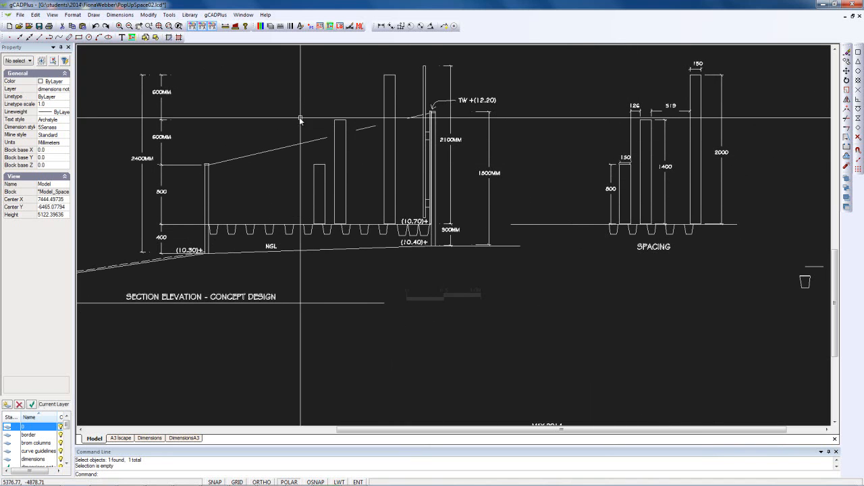
middle_drag(537, 206, 355, 208)
scroll(457, 182, up, 4)
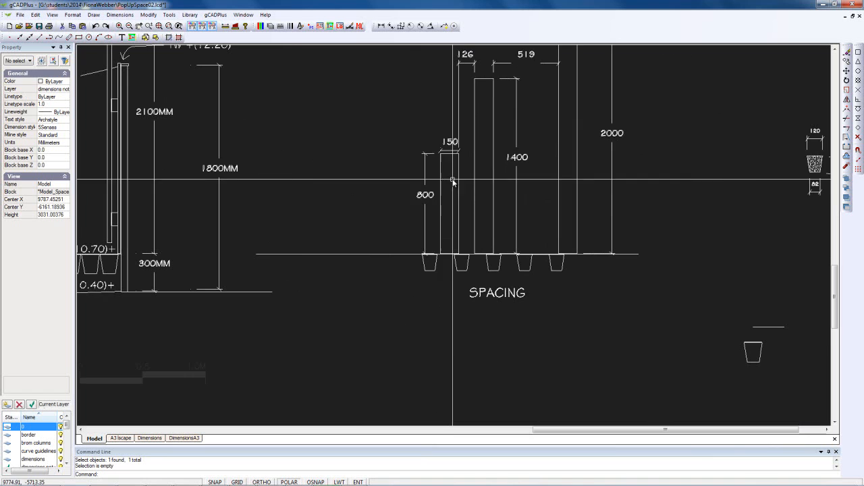
click(451, 144)
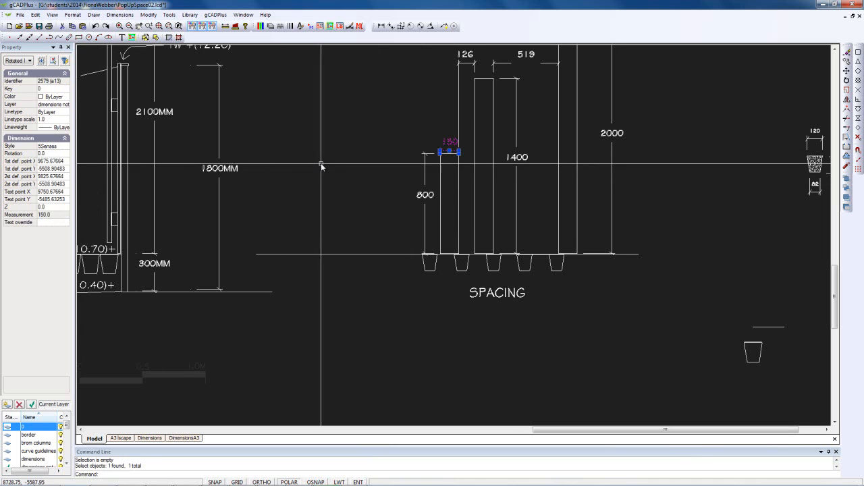
key(Escape)
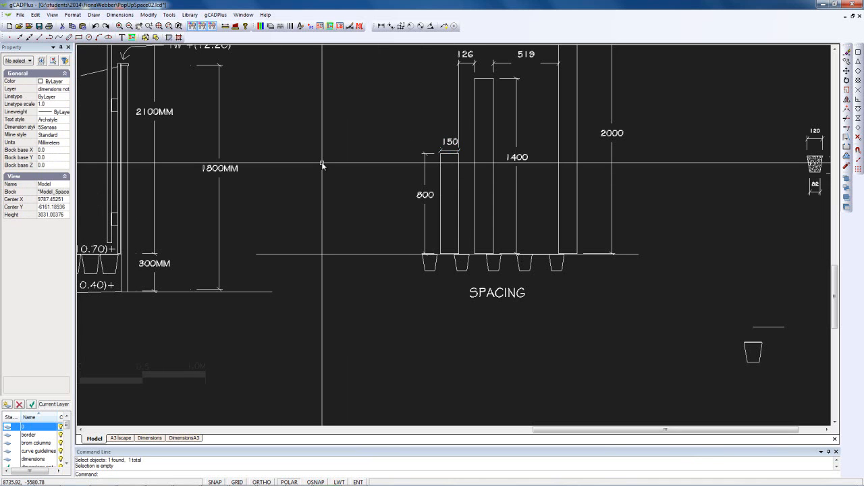
Review the geometry, text and units settings of the 5Senses dimension style, leaving without changes
click(121, 16)
click(137, 108)
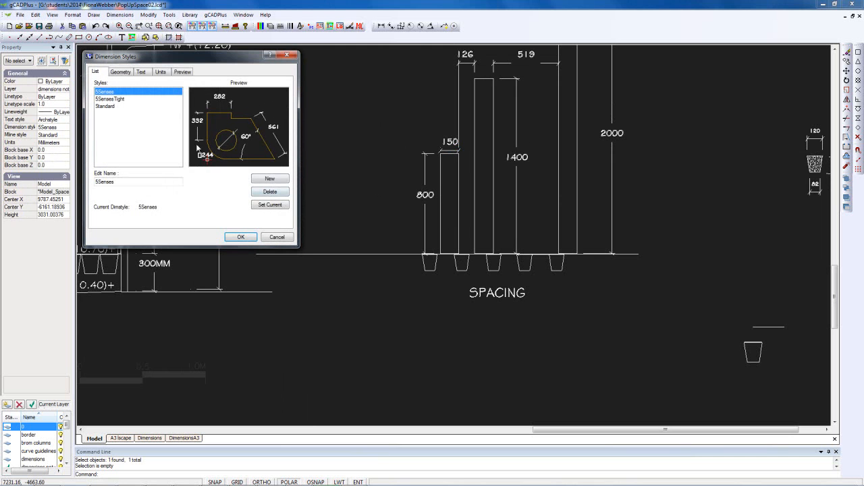
click(122, 73)
click(141, 72)
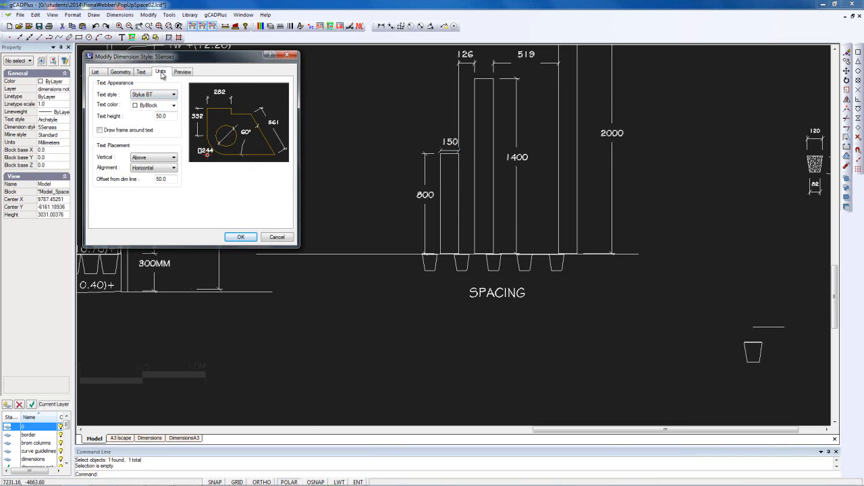
click(161, 72)
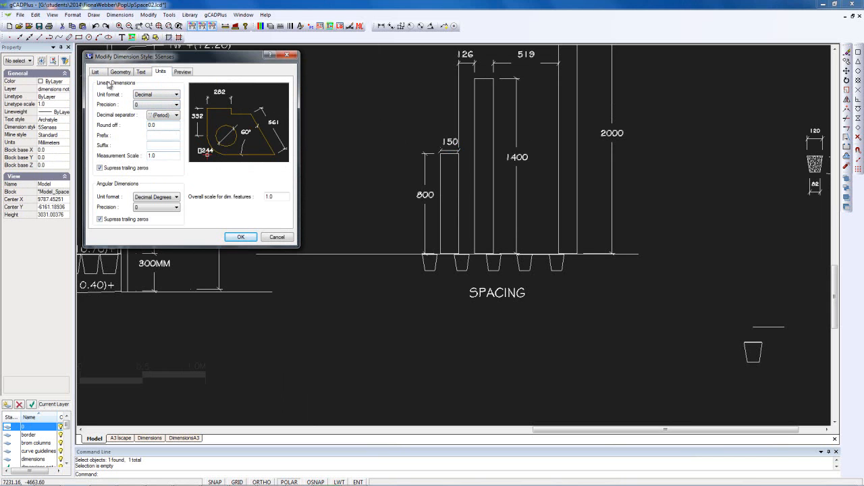
click(97, 72)
click(278, 237)
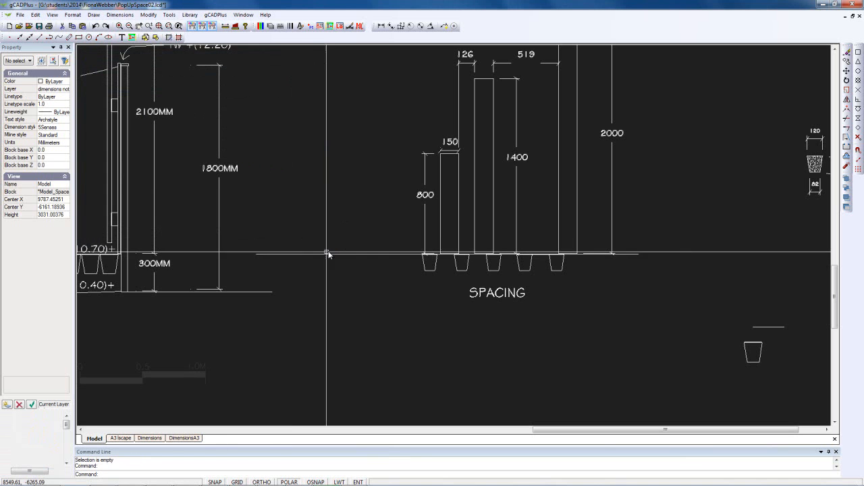
Make 5SensesTight the current dimension style
scroll(358, 243, down, 1)
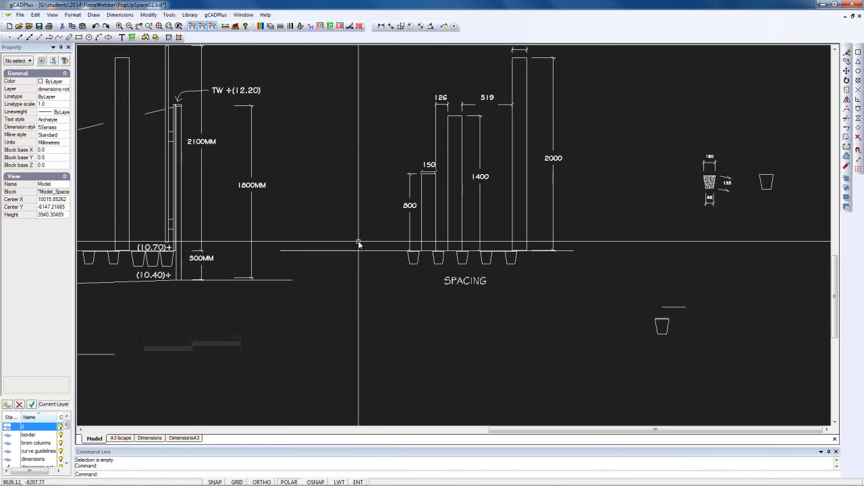
middle_drag(598, 252, 425, 247)
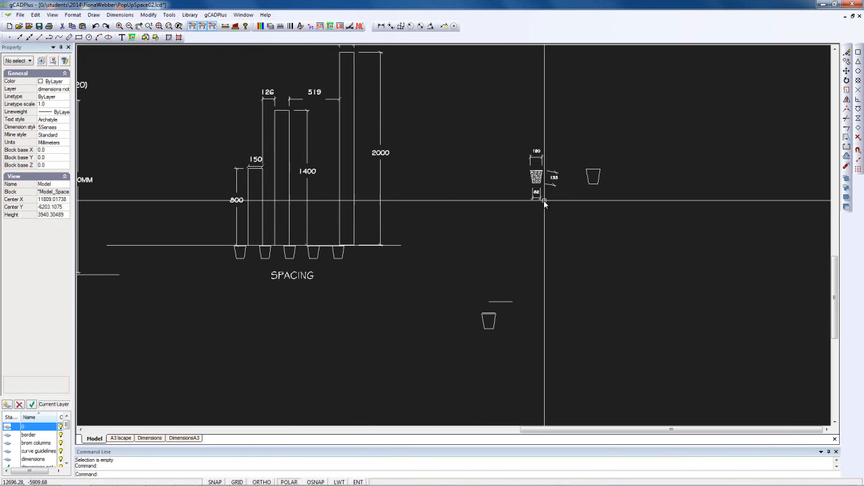
scroll(541, 205, up, 2)
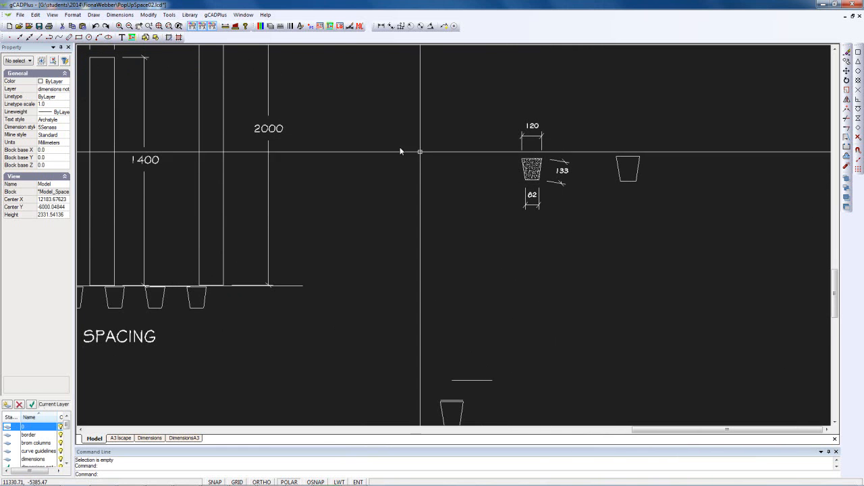
middle_drag(579, 202, 404, 211)
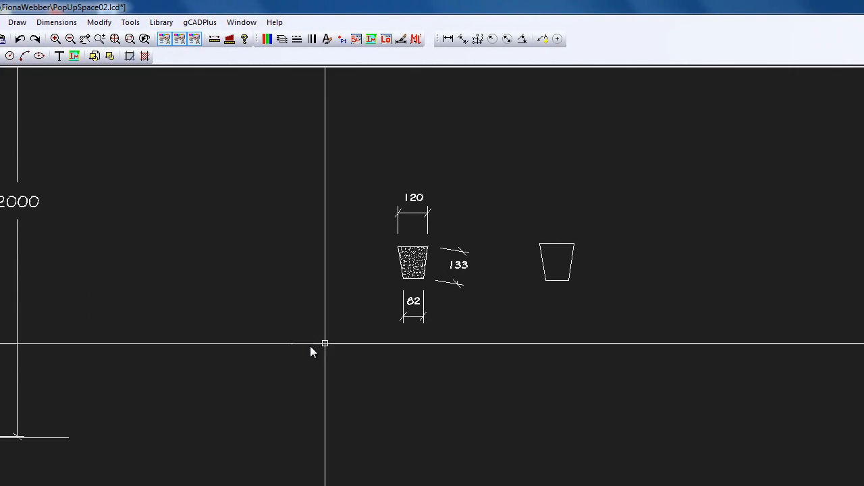
click(46, 25)
click(85, 164)
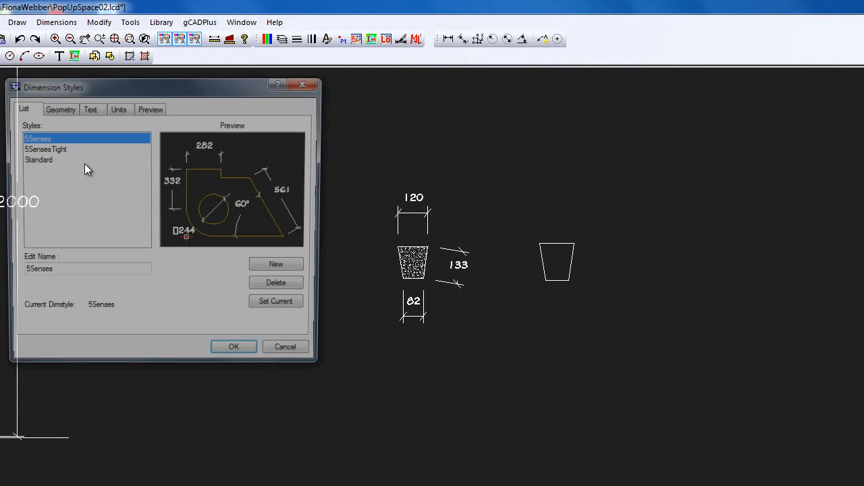
click(47, 148)
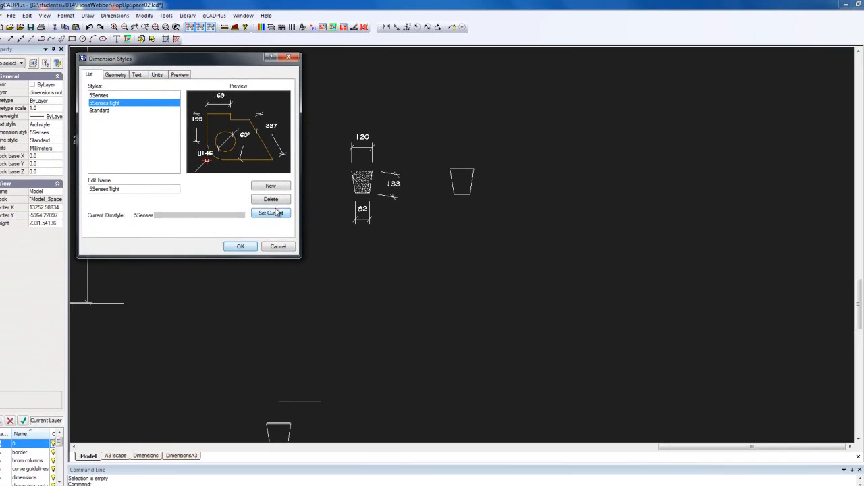
click(270, 214)
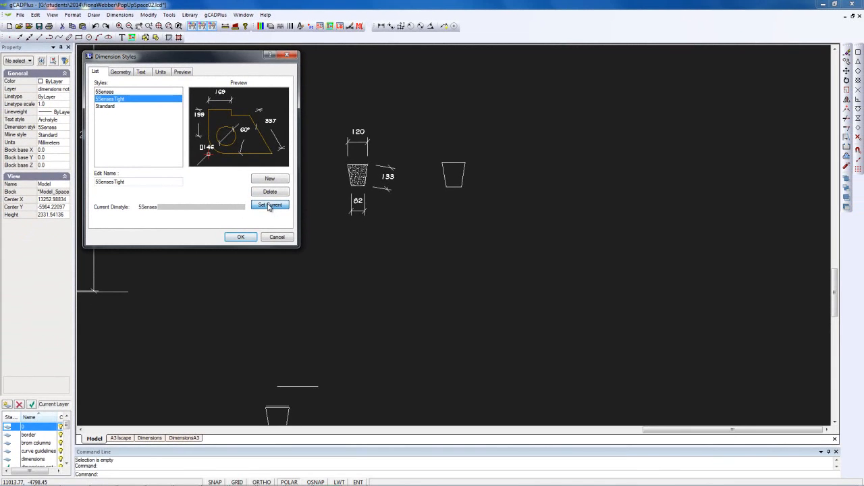
click(249, 239)
Add a horizontal linear dimension across the top edge of the unhatched pot, placing it above the outline
click(380, 26)
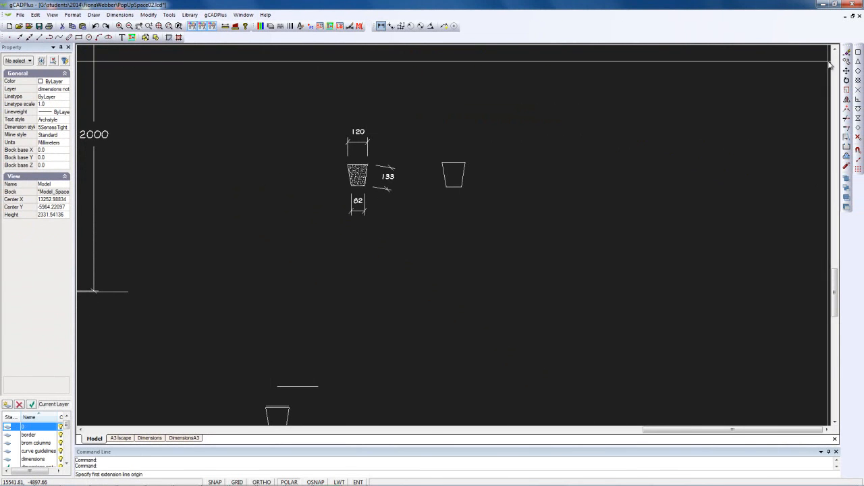
click(442, 162)
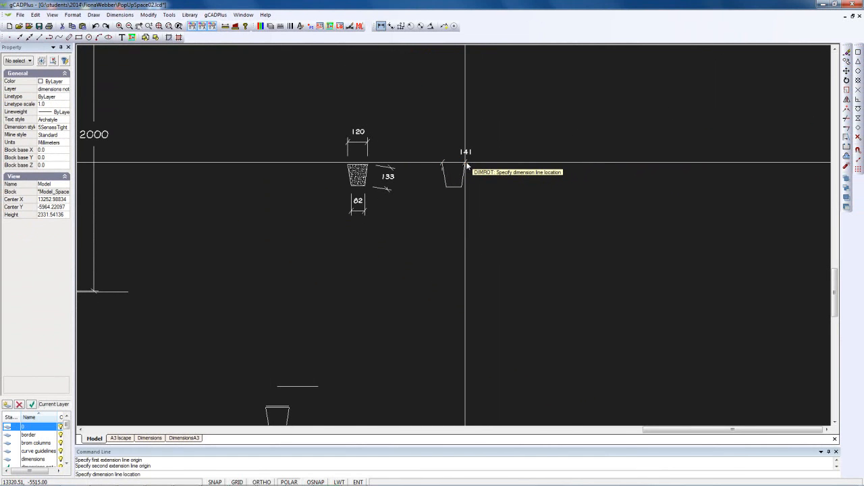
scroll(466, 161, up, 5)
click(434, 116)
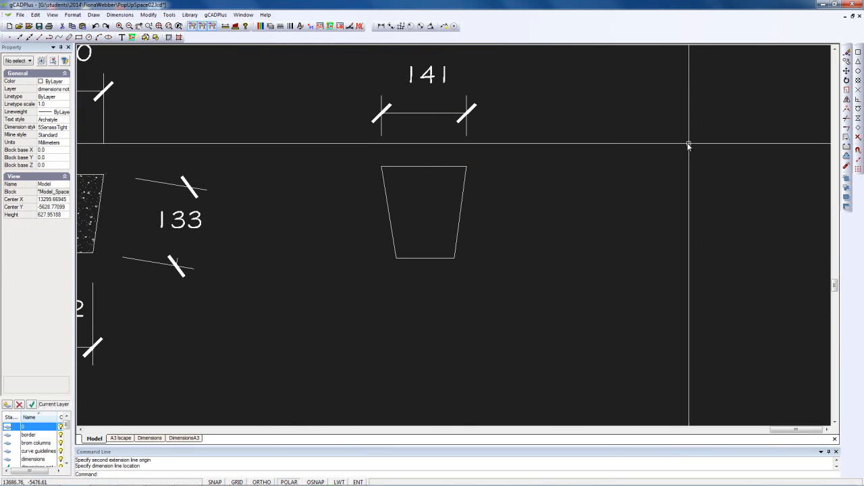
Add an aligned dimension along the right sloping side of the unhatched pot, placed outside the outline
click(391, 27)
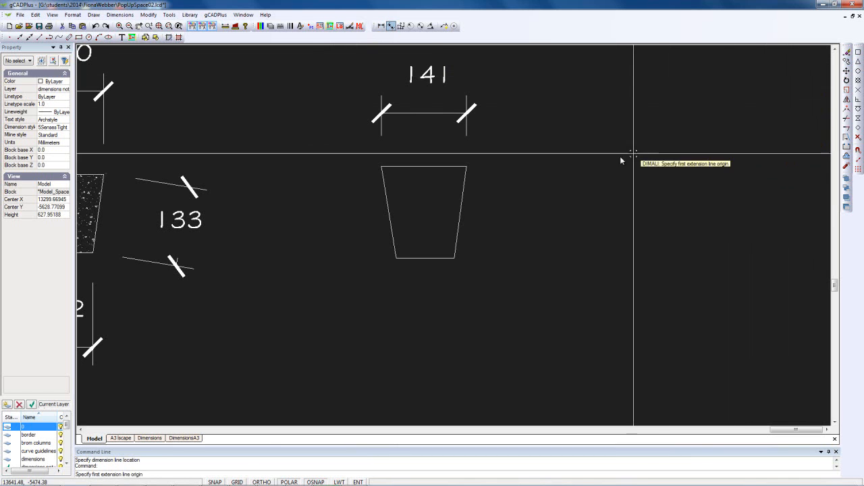
click(467, 166)
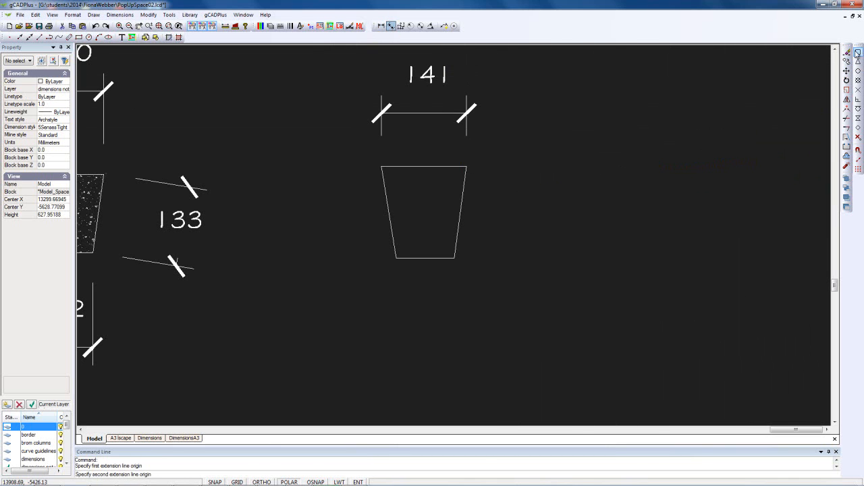
click(455, 258)
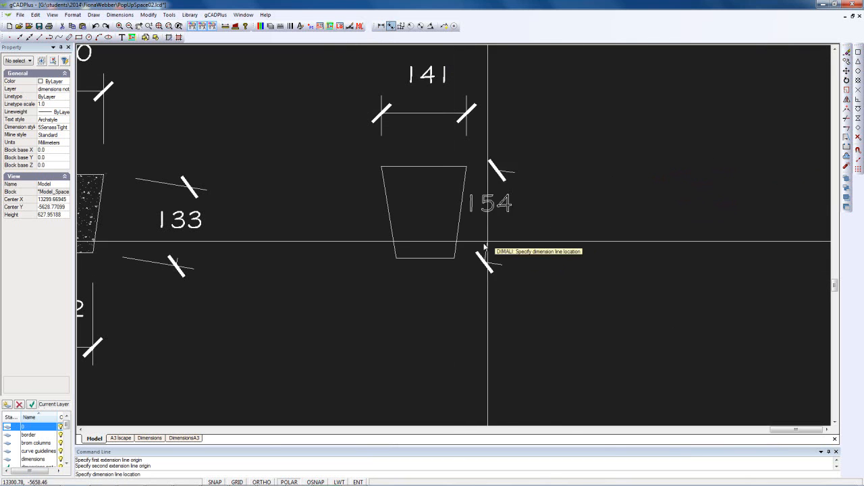
click(531, 253)
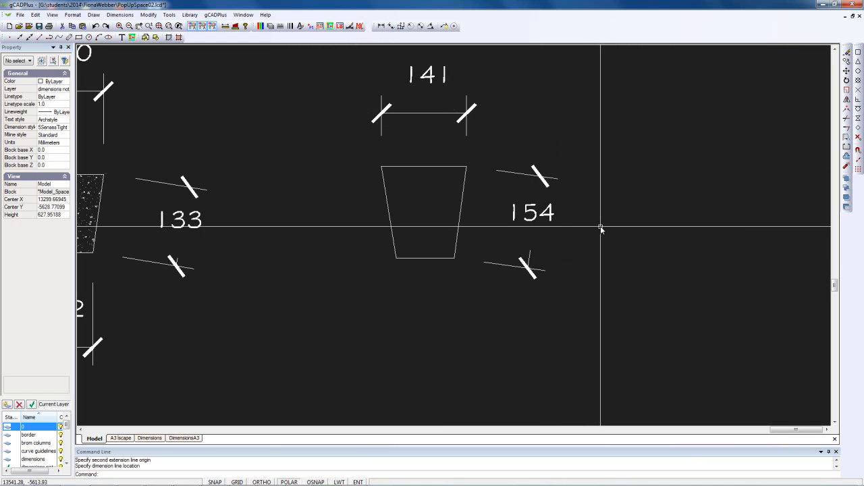
scroll(601, 230, down, 1)
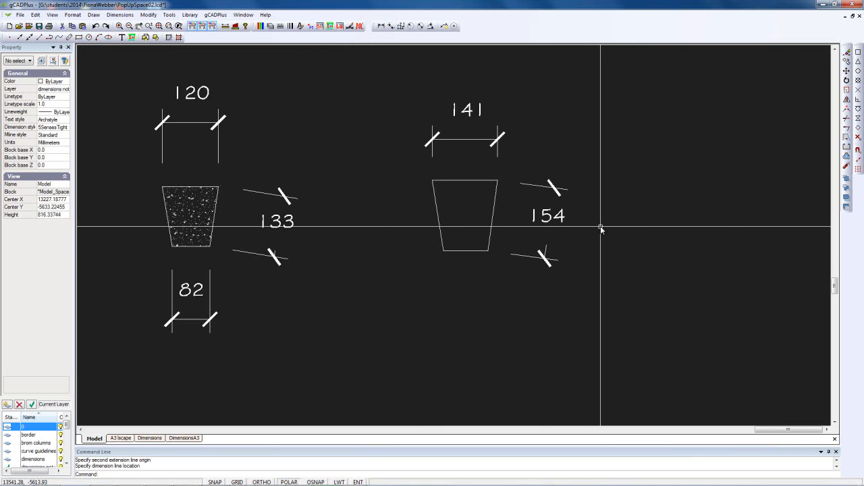
Open the DimensionsA3 layout and display the RAIL DETAIL viewport's frame in model space
click(189, 438)
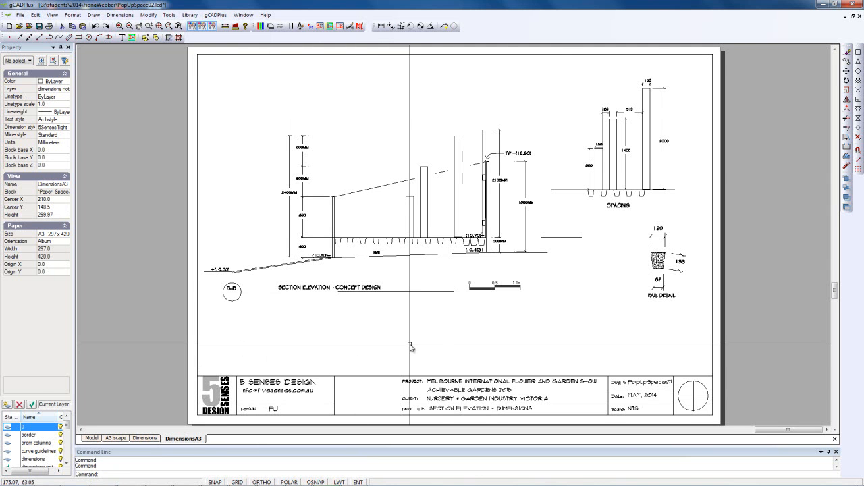
scroll(674, 308, up, 3)
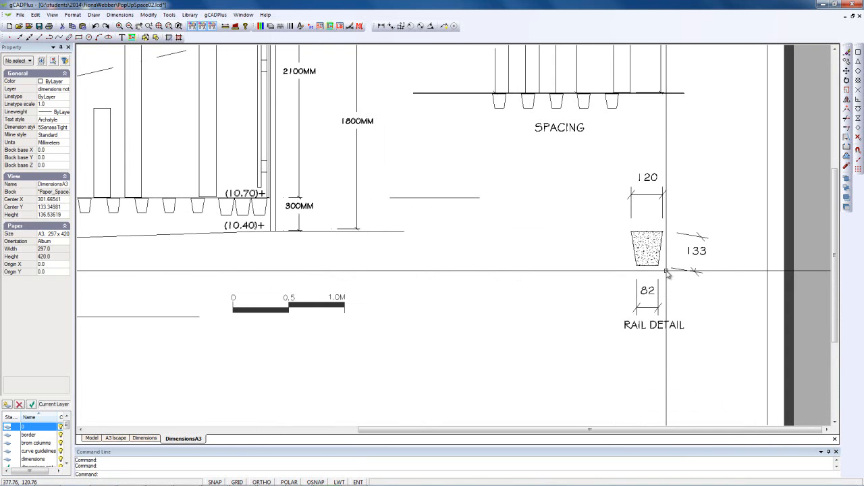
scroll(656, 261, down, 2)
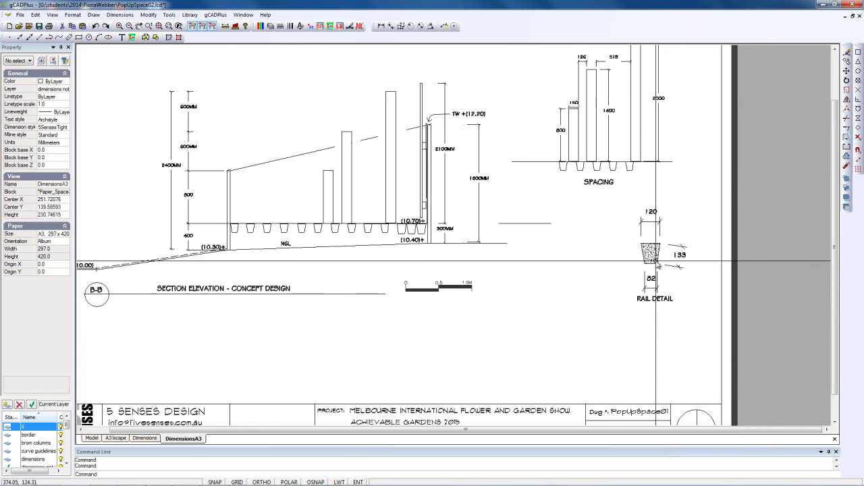
scroll(656, 261, up, 2)
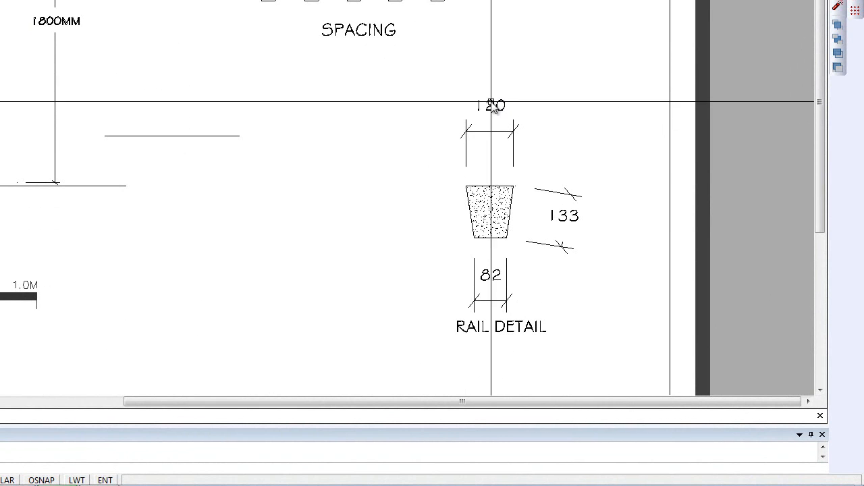
scroll(359, 203, down, 4)
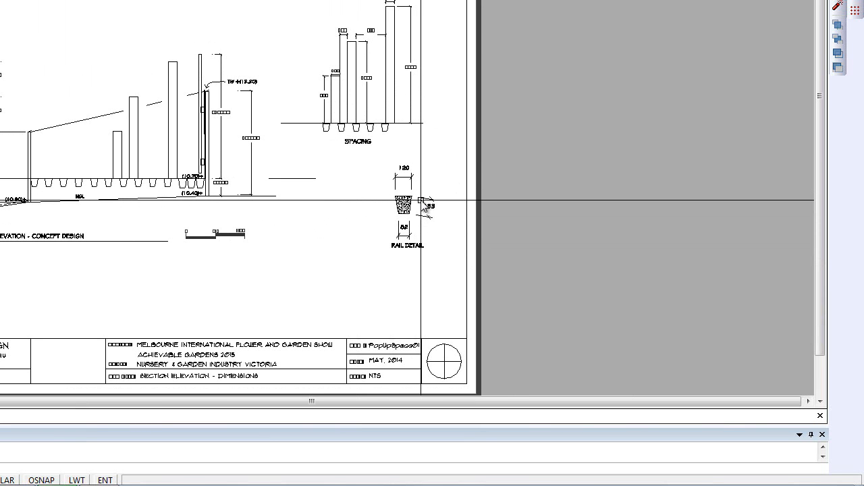
click(546, 295)
click(367, 177)
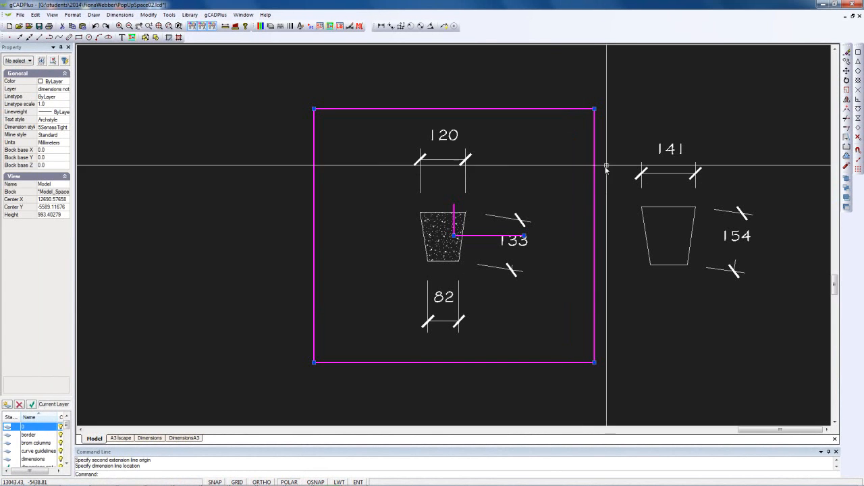
Enlarge the viewport frame from its upper-right corner and shift it right by its centre to enclose both dimensioned pots
click(594, 109)
click(686, 96)
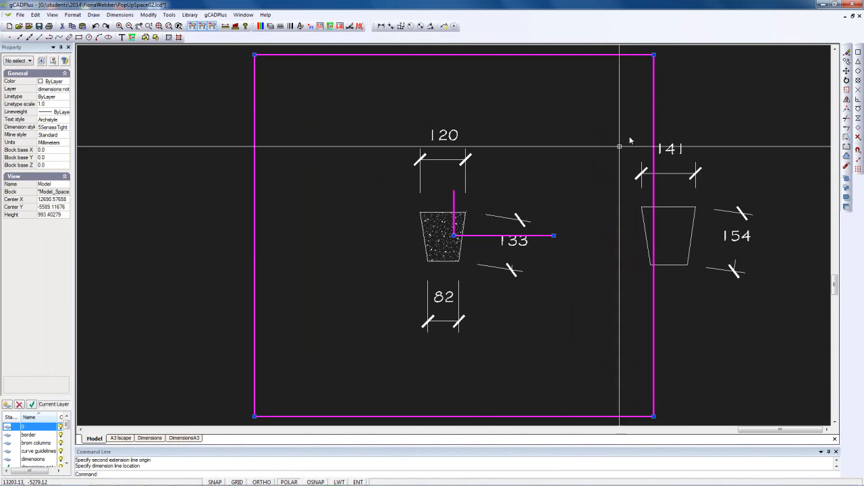
click(454, 235)
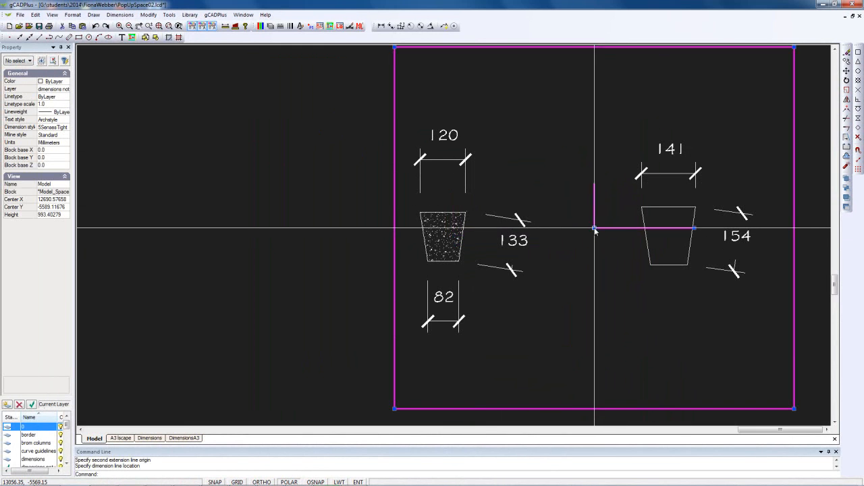
click(585, 187)
Return from model space to the DimensionsA3 layout and deactivate the RAIL DETAIL viewport
right_click(579, 183)
click(605, 195)
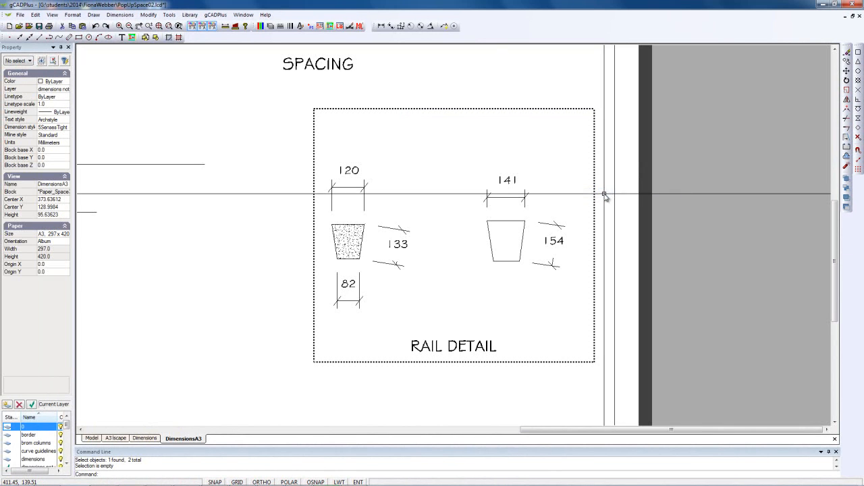
right_click(478, 238)
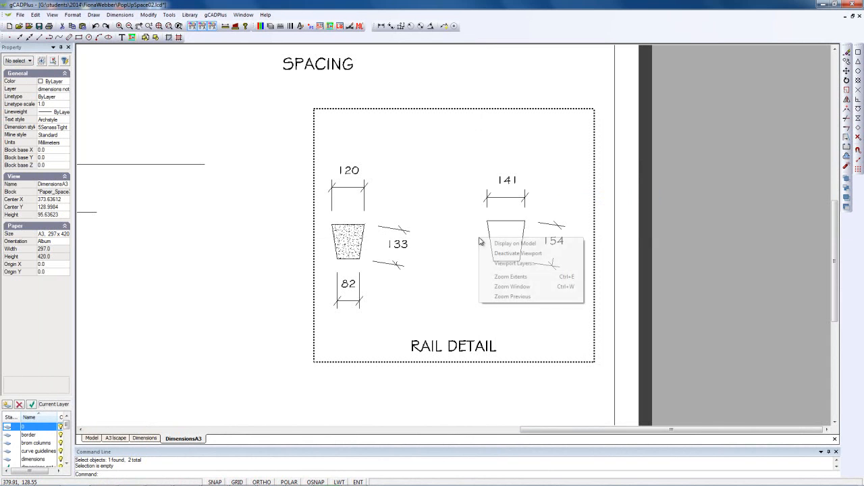
click(524, 253)
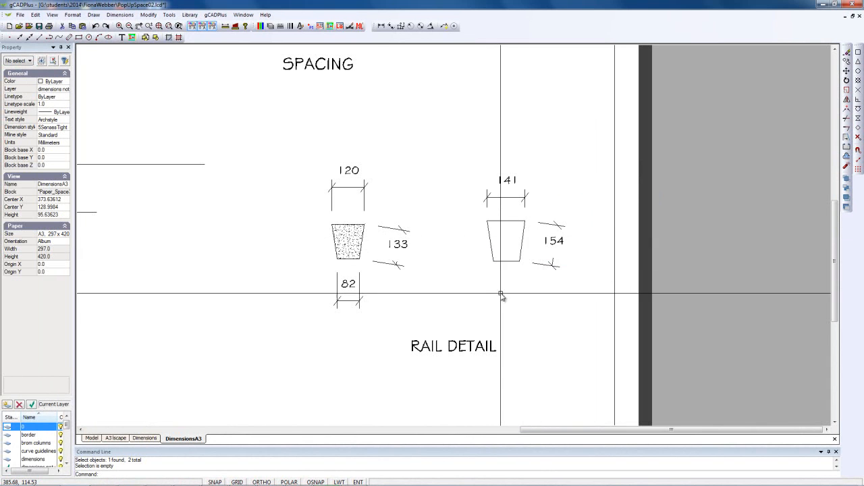
scroll(495, 289, down, 2)
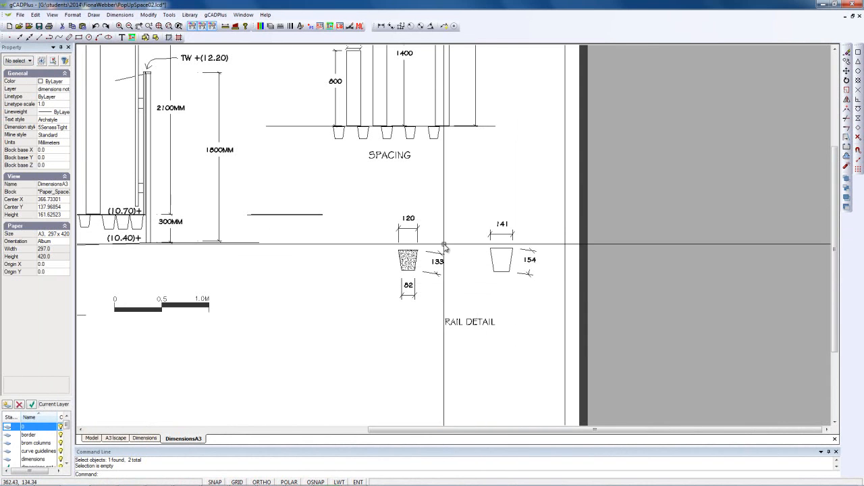
scroll(458, 267, down, 1)
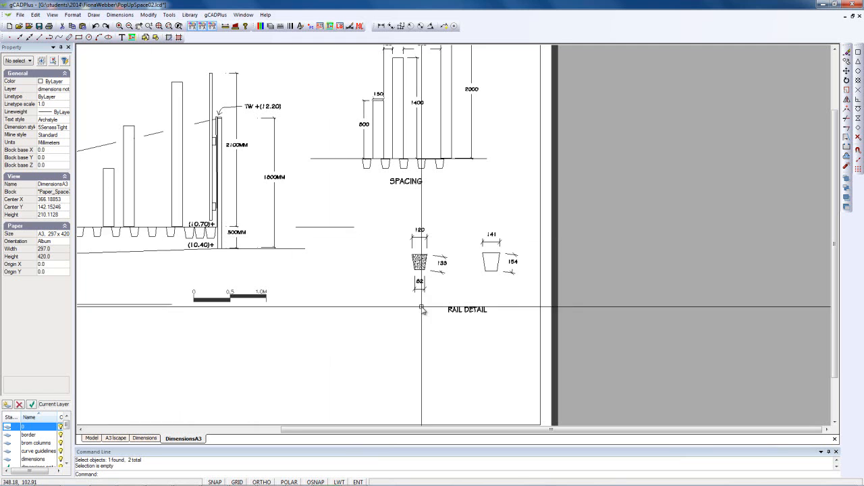
scroll(421, 306, down, 1)
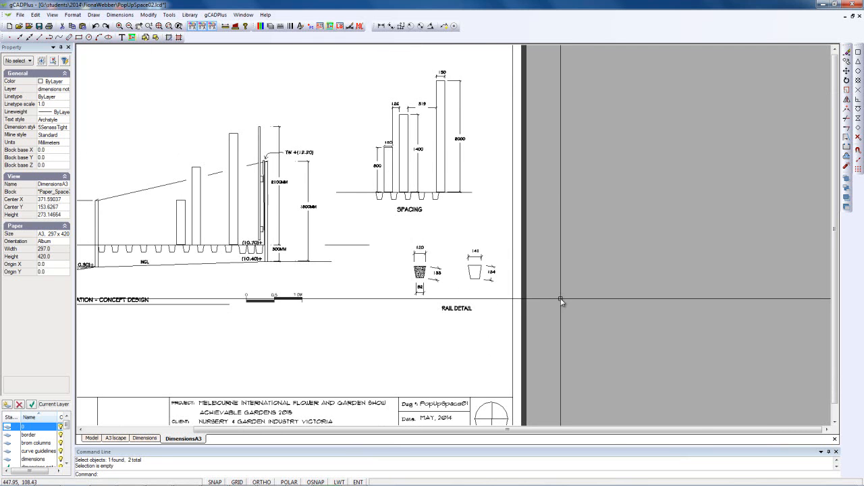